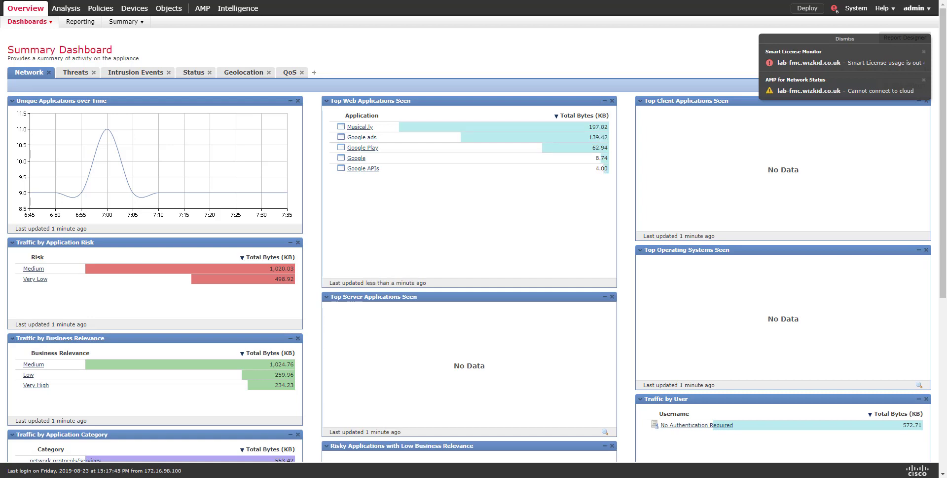
Dismiss the AMP cloud connection and Smart License notifications on the Summary Dashboard
{"action": "left_click", "coordinate": [923, 80]}
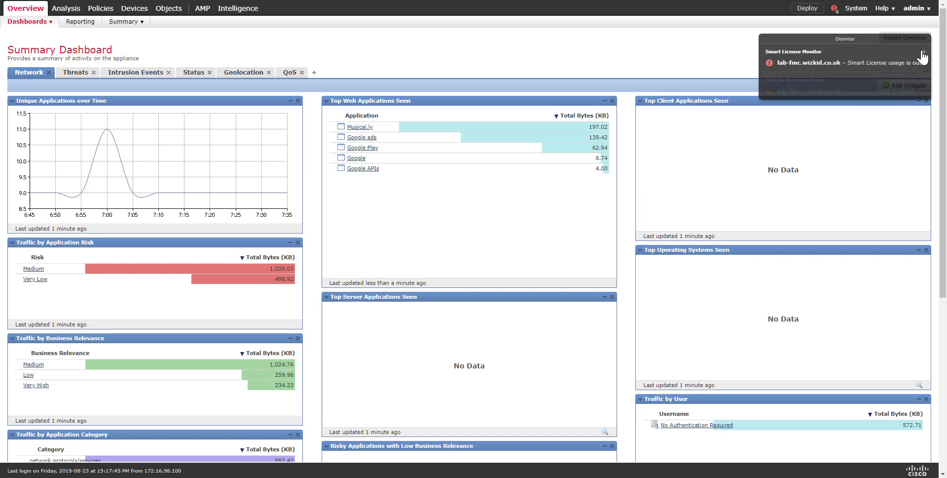
{"action": "left_click", "coordinate": [923, 52]}
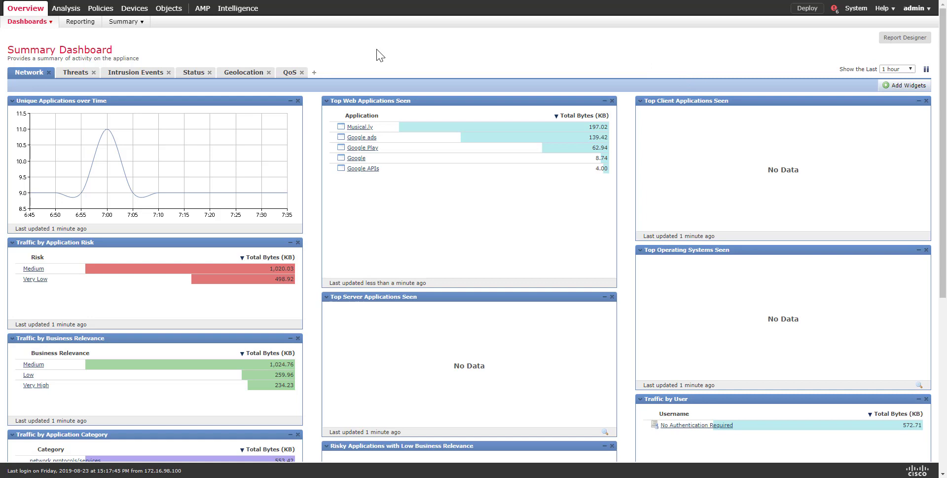
From Devices > Platform Settings, edit the Lab-FTD-Policy Threat Defense policy
{"action": "mouse_move", "coordinate": [134, 10]}
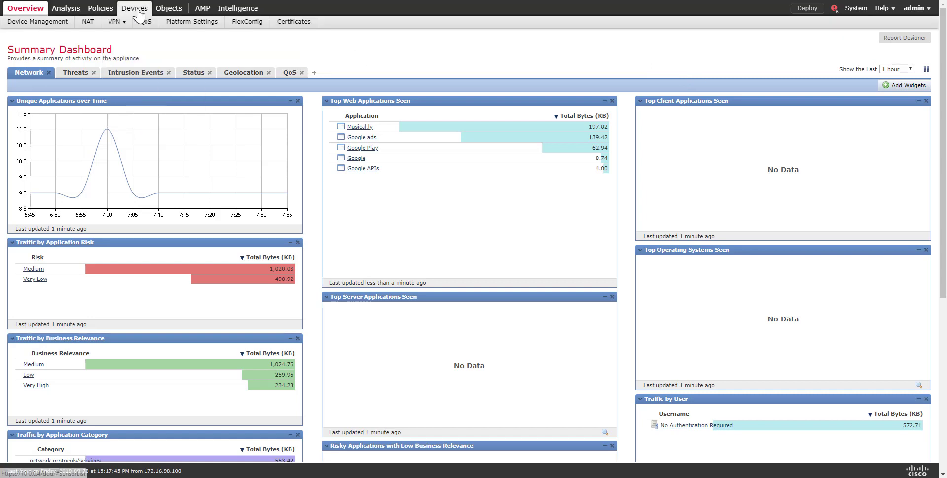
{"action": "left_click", "coordinate": [179, 26]}
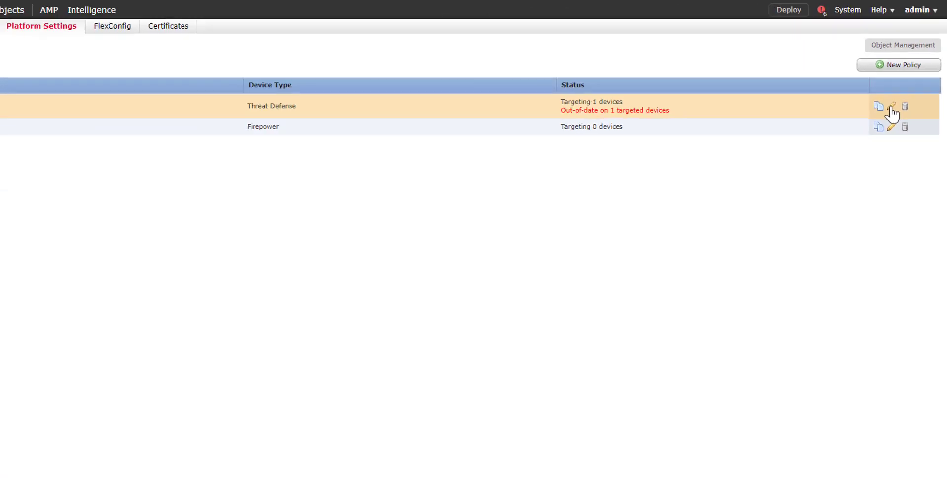
{"action": "left_click", "coordinate": [901, 88]}
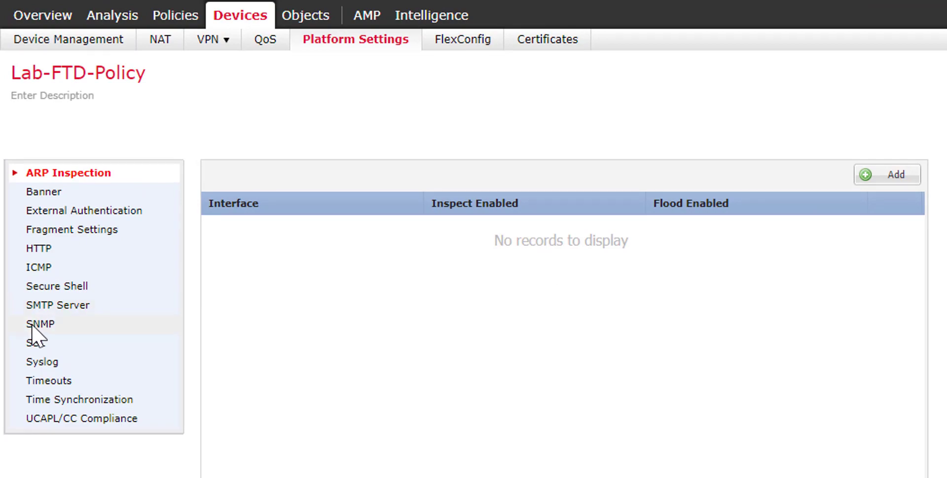
In the SNMP section, replace and confirm the read community string, then review the admin name and location 'Lab FTD'
{"action": "left_click", "coordinate": [31, 324]}
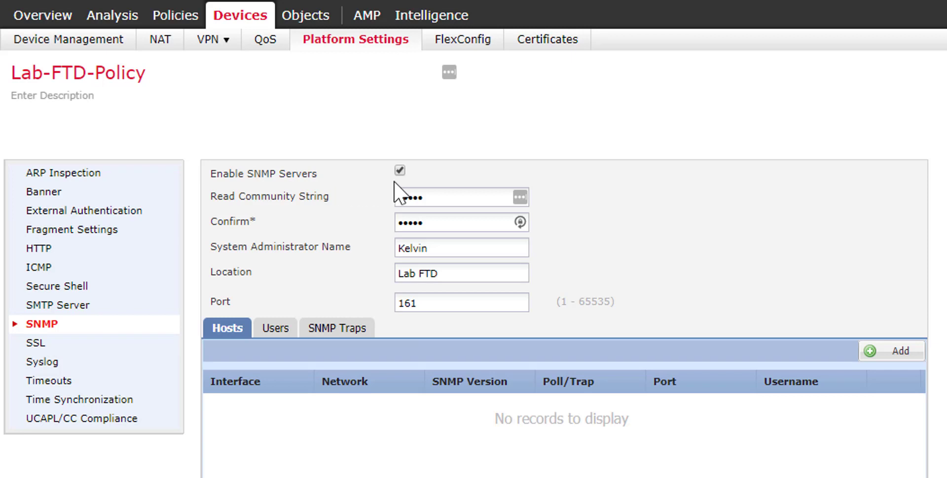
{"action": "left_click", "coordinate": [440, 196]}
{"action": "key", "text": "BackSpace"}
{"action": "key", "text": "BackSpace"}
{"action": "key", "text": "BackSpace"}
{"action": "key", "text": "BackSpace"}
{"action": "key", "text": "BackSpace"}
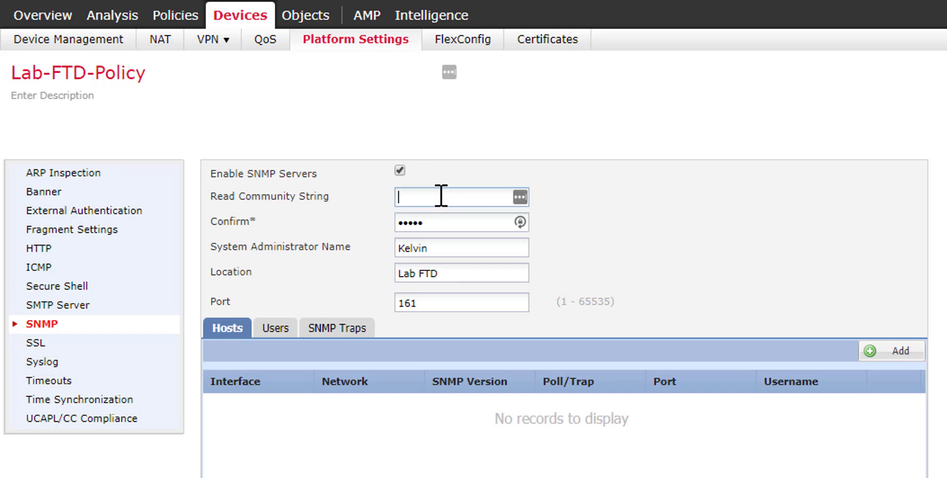
{"action": "type", "text": "cisco"}
{"action": "key", "text": "Tab"}
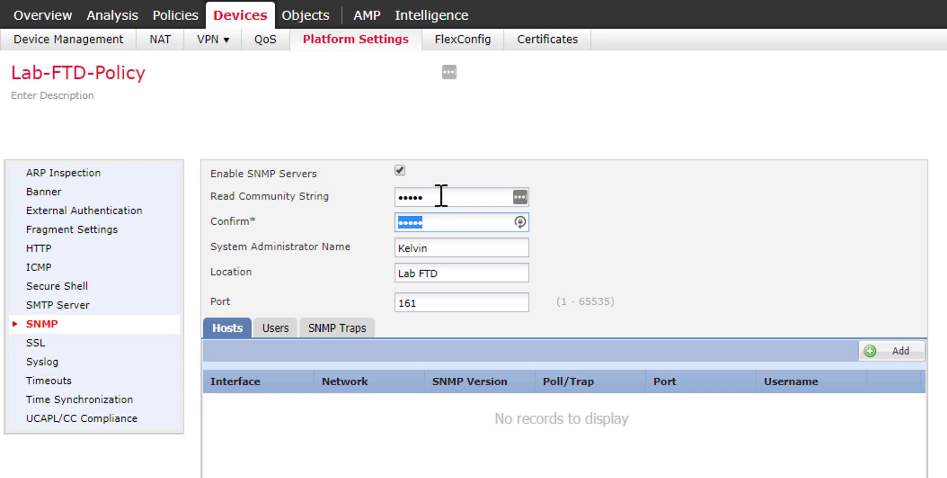
{"action": "type", "text": "cisco"}
{"action": "left_click", "coordinate": [447, 249]}
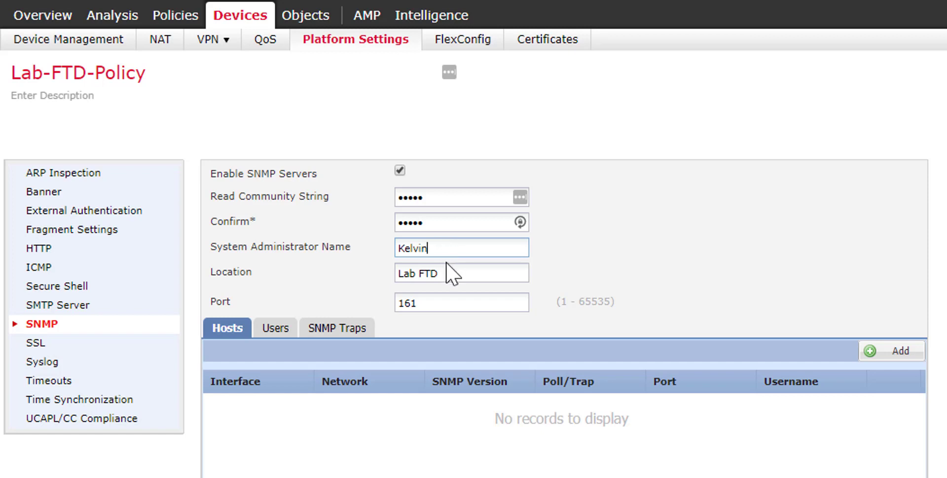
{"action": "left_click", "coordinate": [448, 276]}
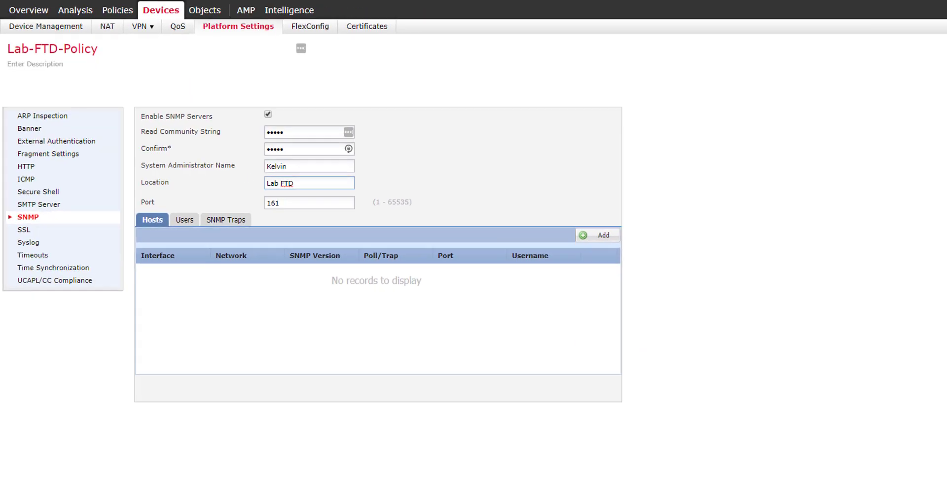
{"action": "left_click", "coordinate": [898, 69]}
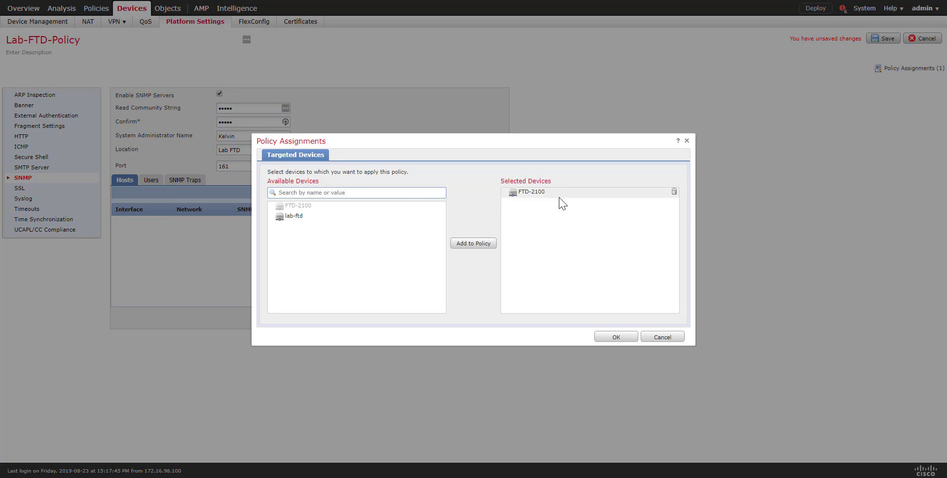
{"action": "left_click", "coordinate": [663, 337]}
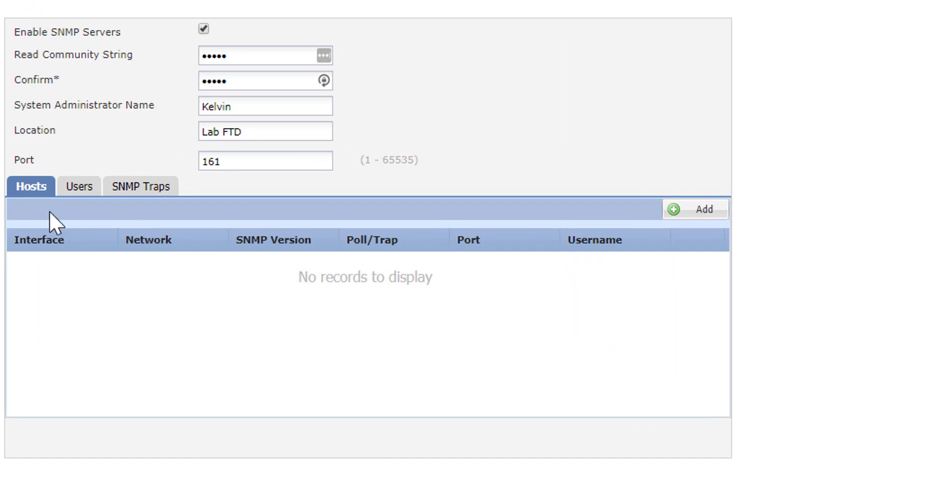
Verify all SNMP traps, including link up and link down, are checked, then return to Hosts
{"action": "left_click", "coordinate": [160, 196]}
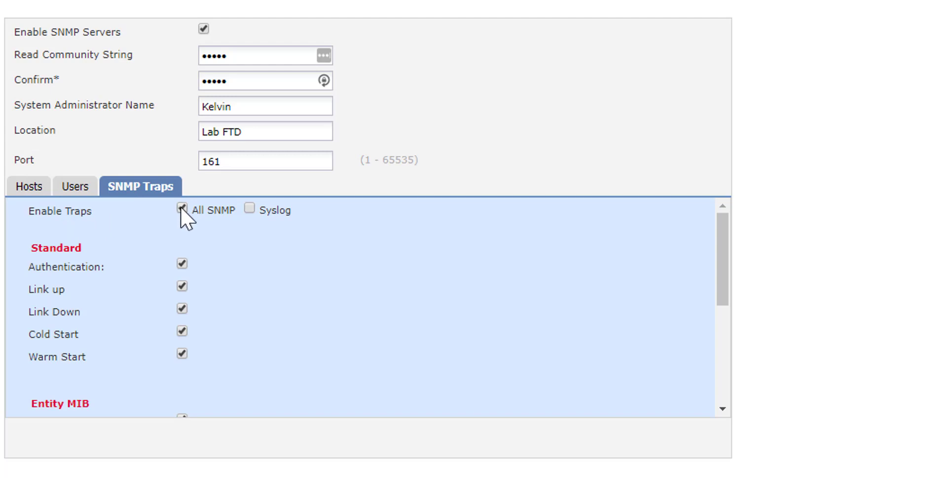
{"action": "scroll", "coordinate": [179, 255], "scroll_direction": "down", "scroll_amount": 4}
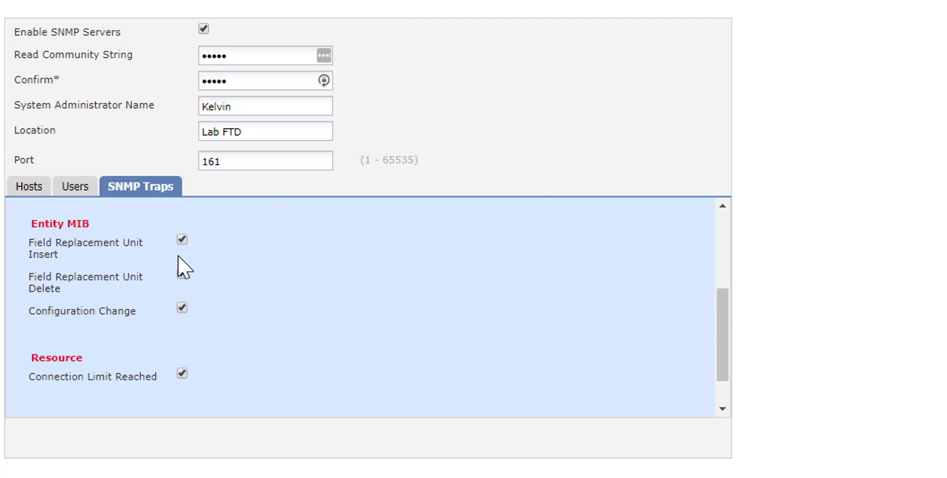
{"action": "scroll", "coordinate": [179, 255], "scroll_direction": "up", "scroll_amount": 2}
{"action": "scroll", "coordinate": [157, 311], "scroll_direction": "down", "scroll_amount": 3}
{"action": "scroll", "coordinate": [158, 310], "scroll_direction": "up", "scroll_amount": 5}
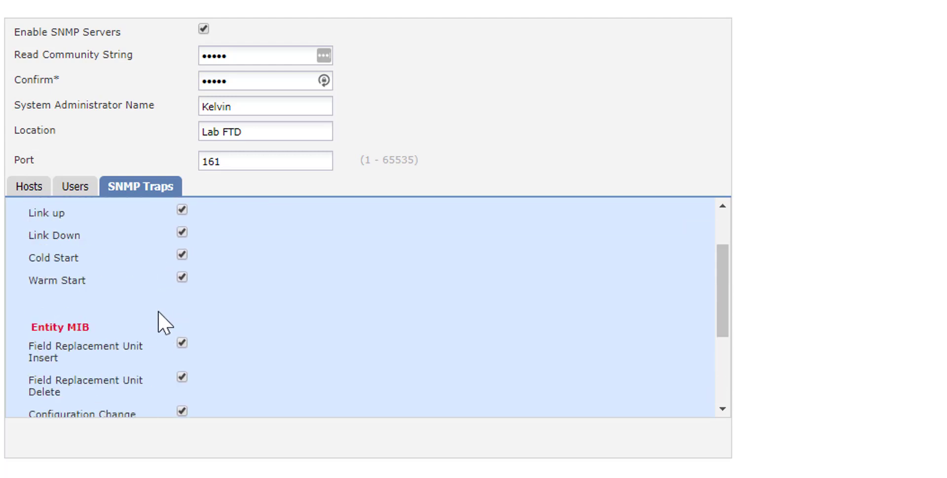
{"action": "left_click", "coordinate": [33, 188]}
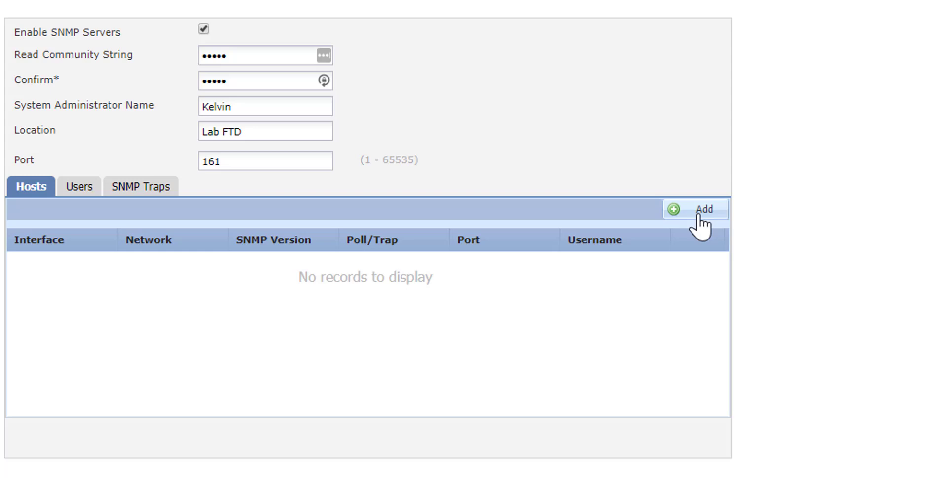
Add an SNMP host using the Management-PC object, version 2c, with its community string entered and confirmed
{"action": "left_click", "coordinate": [699, 212]}
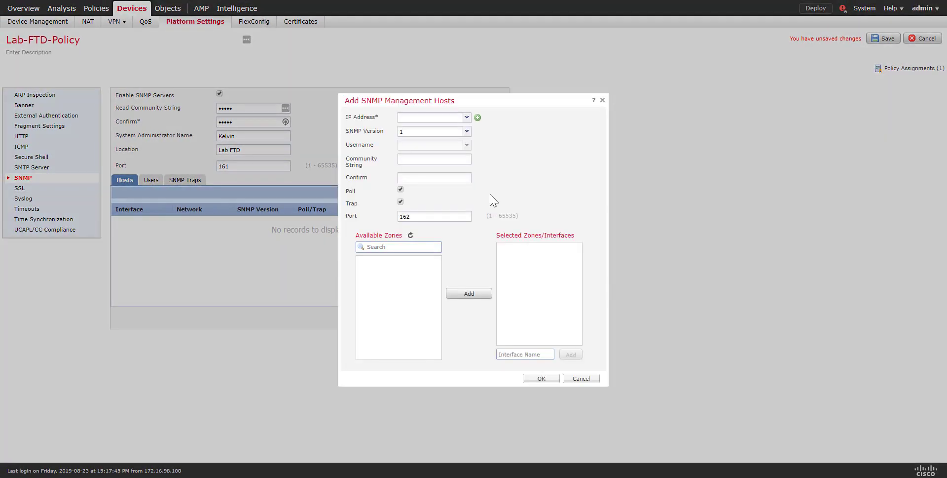
{"action": "left_click", "coordinate": [440, 117]}
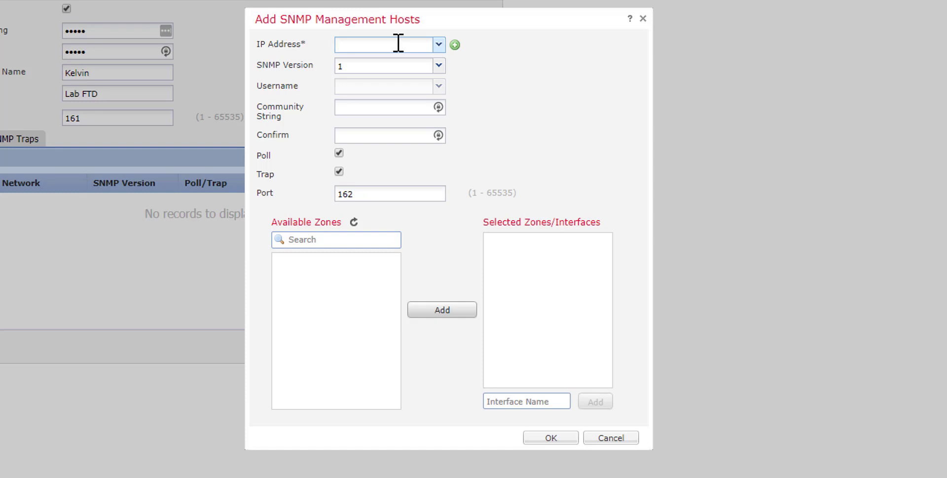
{"action": "type", "text": "mana"}
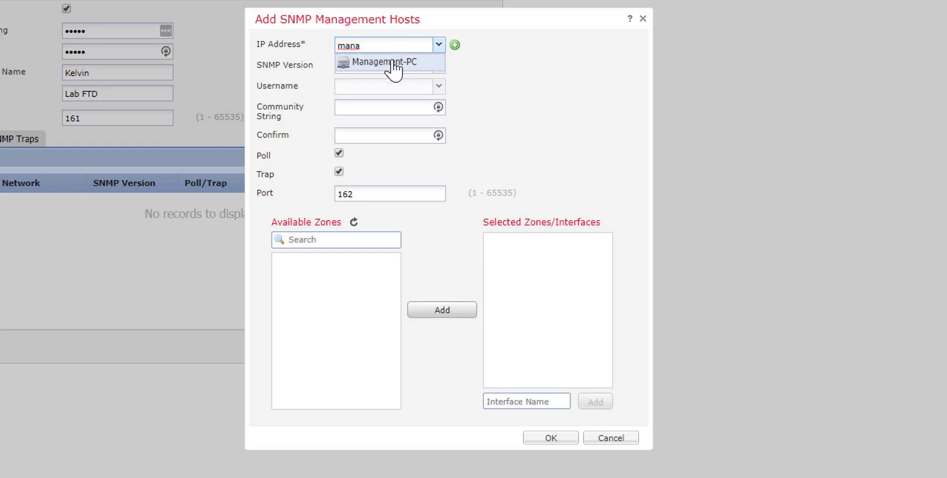
{"action": "left_click", "coordinate": [394, 62]}
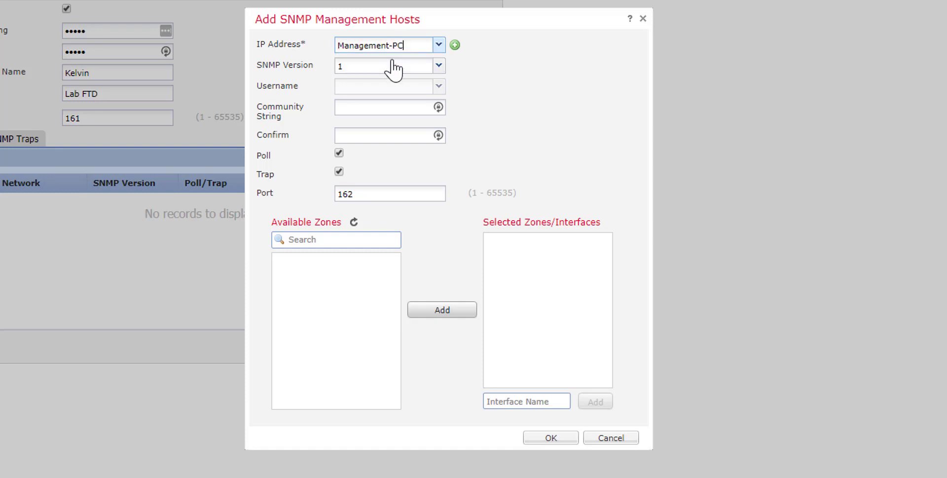
{"action": "left_click", "coordinate": [439, 67]}
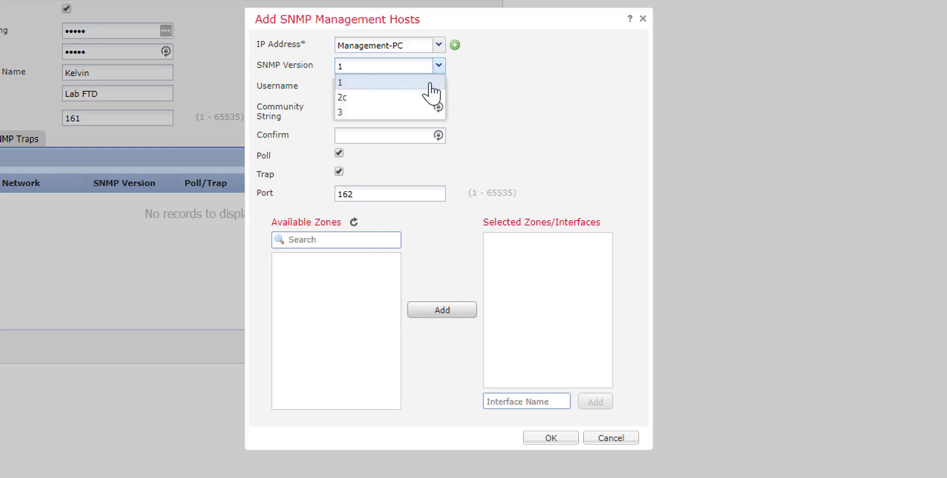
{"action": "left_click", "coordinate": [421, 99]}
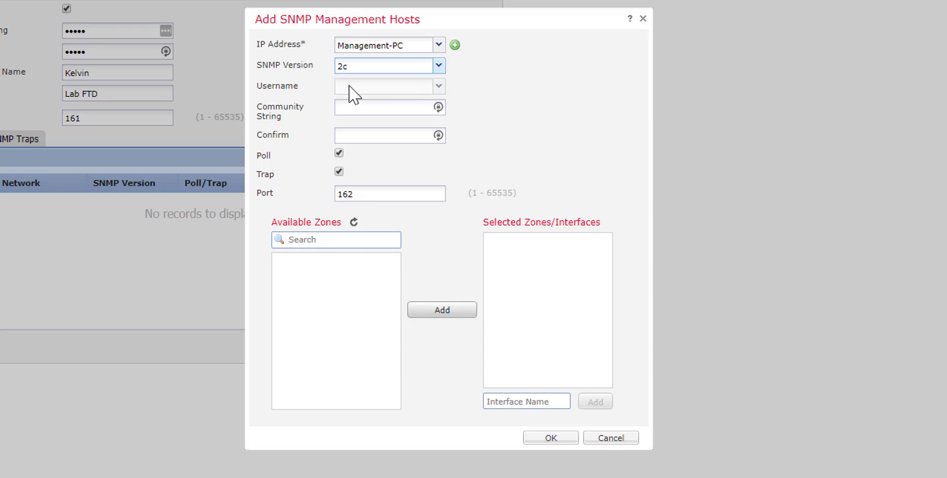
{"action": "left_click", "coordinate": [361, 106]}
{"action": "type", "text": "cisco"}
{"action": "key", "text": "Tab"}
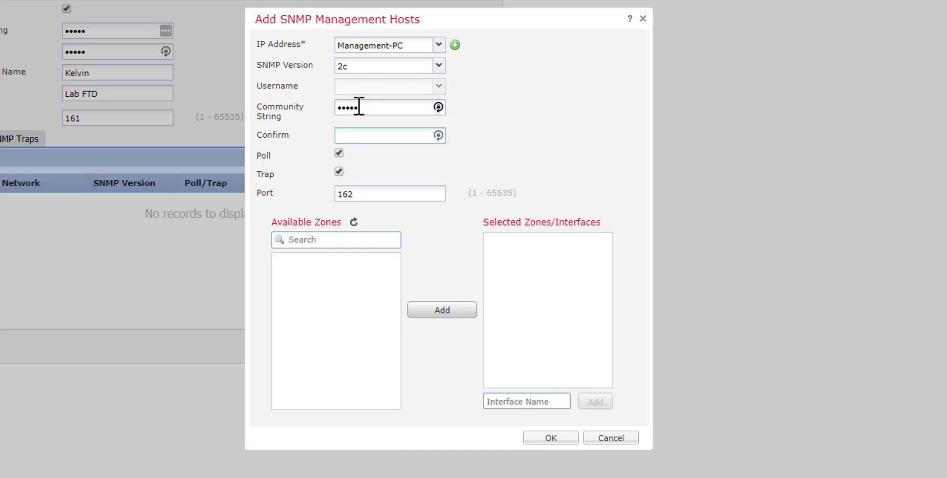
{"action": "type", "text": "cisco"}
Keep port 162, select the OUTSIDE interface, and confirm the new host
{"action": "left_click", "coordinate": [361, 195]}
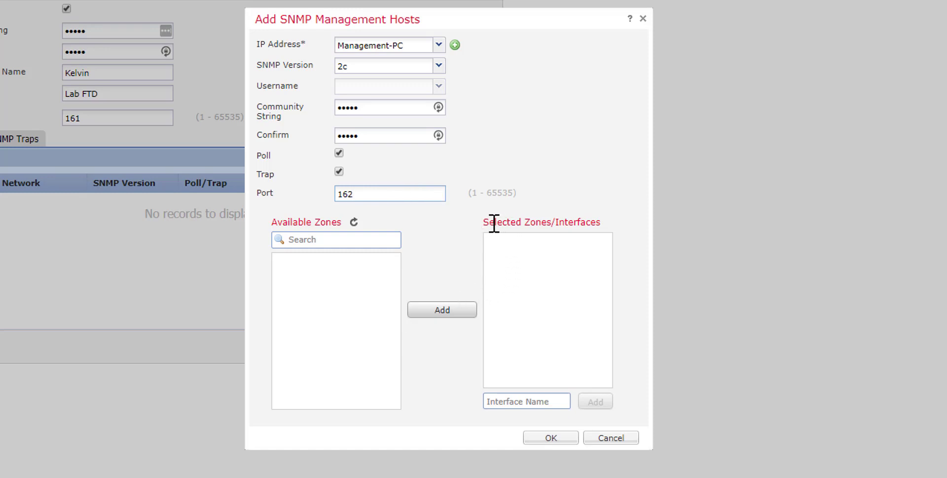
{"action": "left_click_drag", "start_coordinate": [484, 223], "coordinate": [567, 239]}
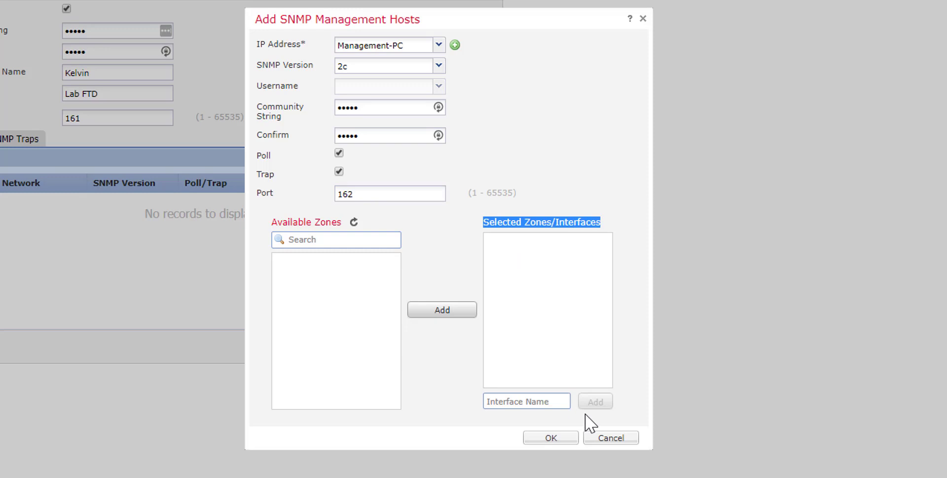
{"action": "left_click", "coordinate": [619, 224]}
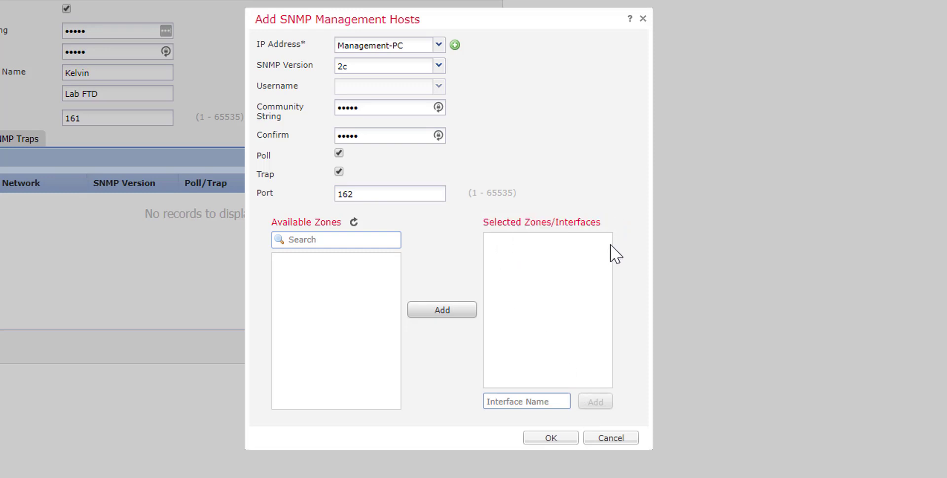
{"action": "left_click", "coordinate": [515, 399]}
{"action": "type", "text": "OUTSIDE"}
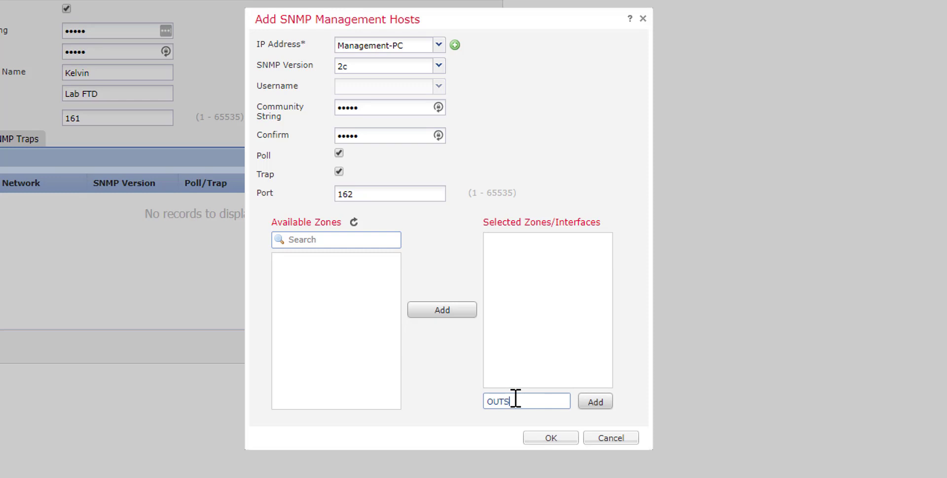
{"action": "left_click", "coordinate": [591, 404]}
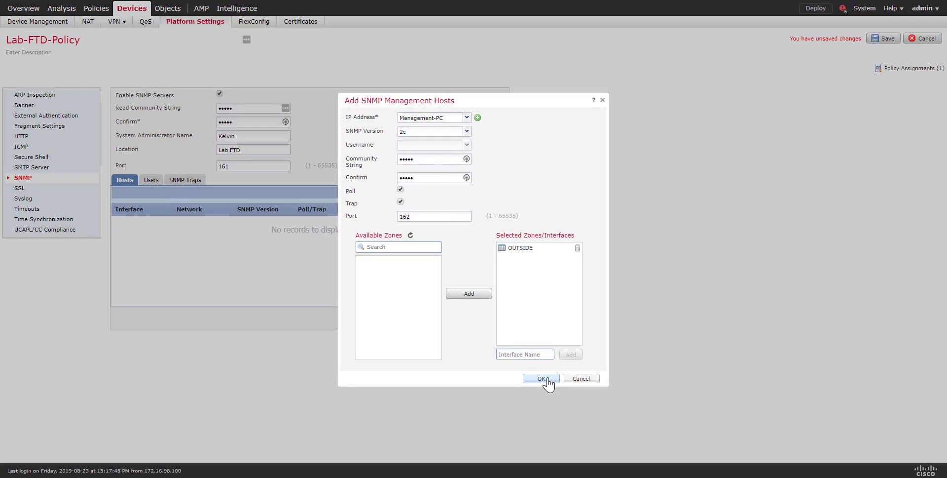
{"action": "left_click", "coordinate": [542, 379]}
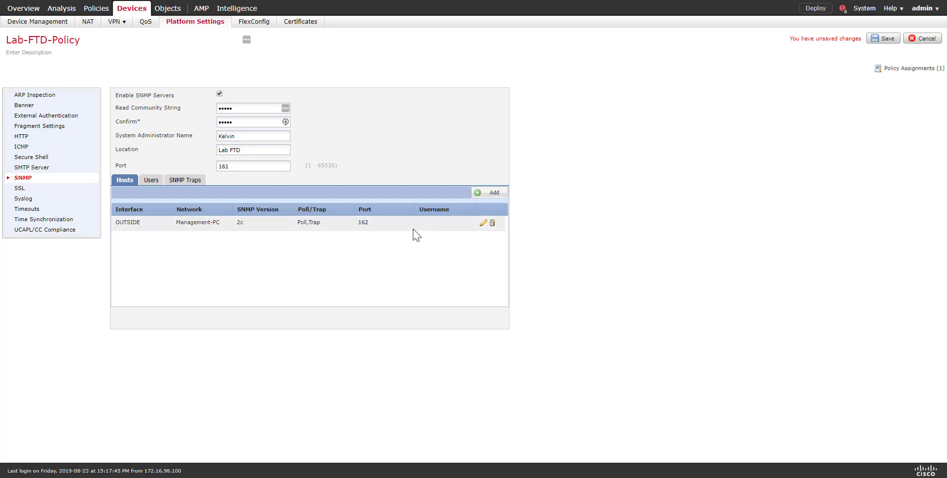
Save Lab-FTD-Policy and deploy it to the FTD-2100 device
{"action": "left_click", "coordinate": [879, 39]}
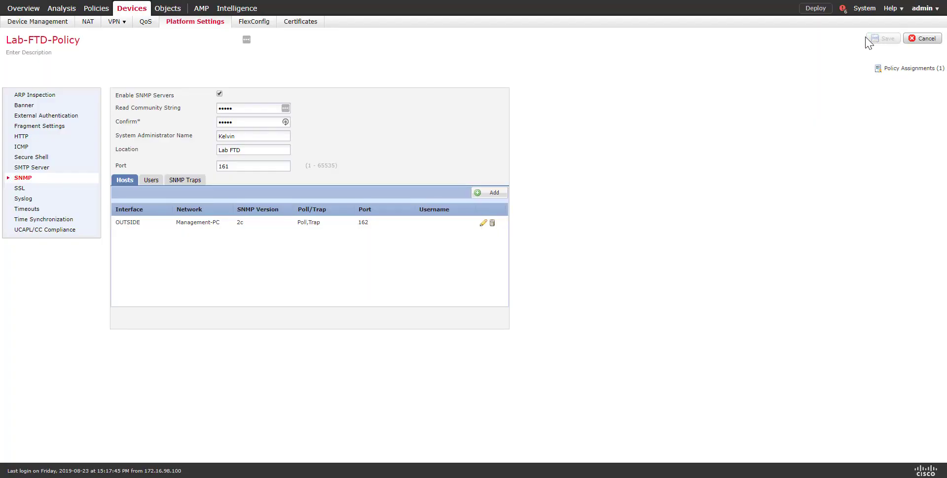
{"action": "left_click", "coordinate": [817, 9]}
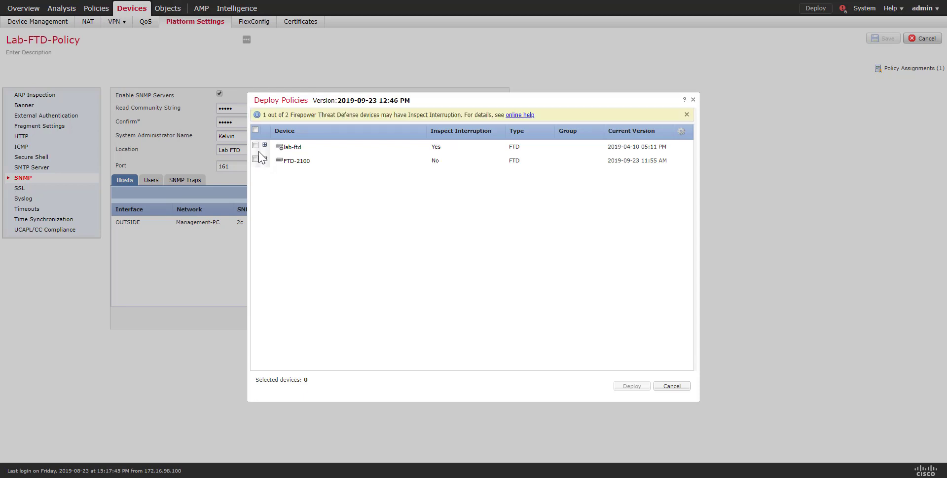
{"action": "left_click", "coordinate": [256, 159]}
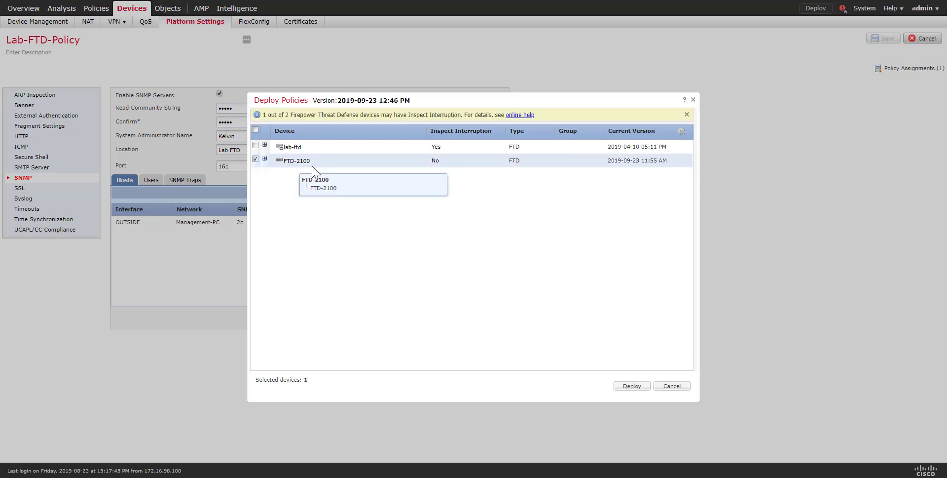
{"action": "left_click", "coordinate": [638, 388]}
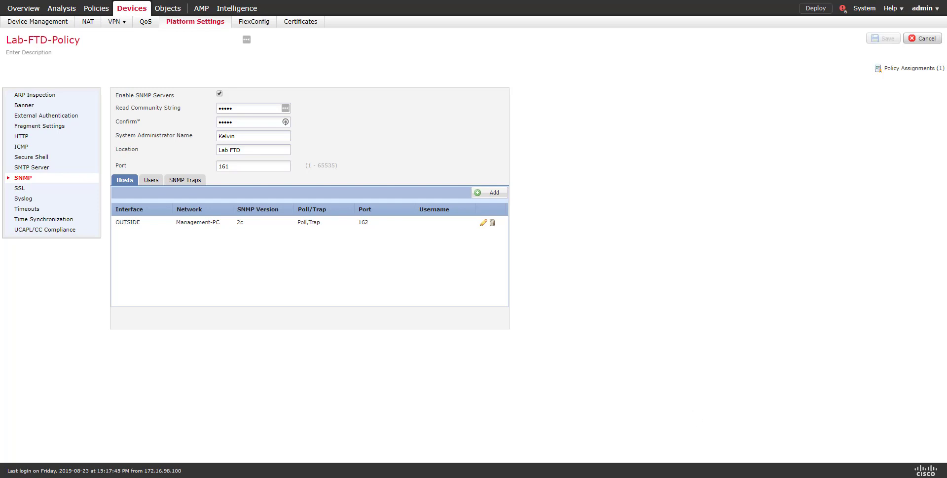
{"action": "key", "text": "alt+Tab"}
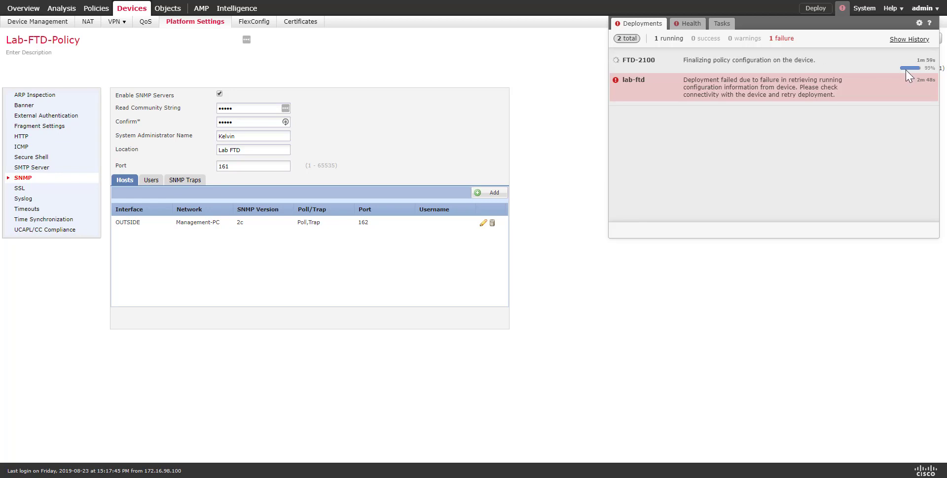
{"action": "left_click", "coordinate": [842, 9]}
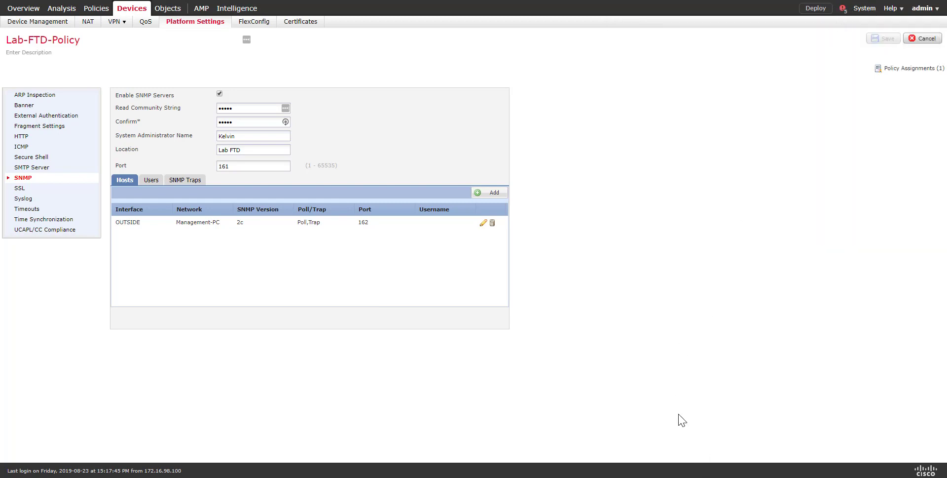
In PowerSNMP, query agent 172.16.1.2:161 for sysContact and sysDescr and review each result
{"action": "left_click", "coordinate": [680, 444]}
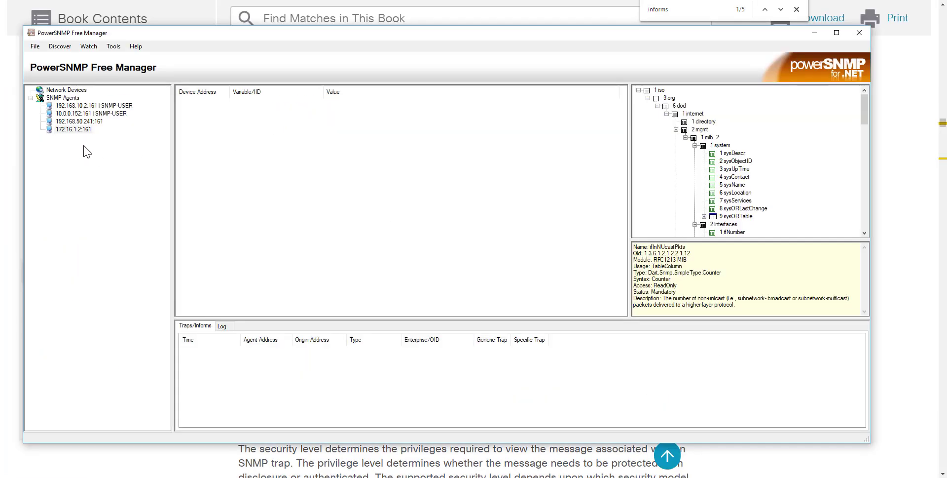
{"action": "right_click", "coordinate": [76, 130]}
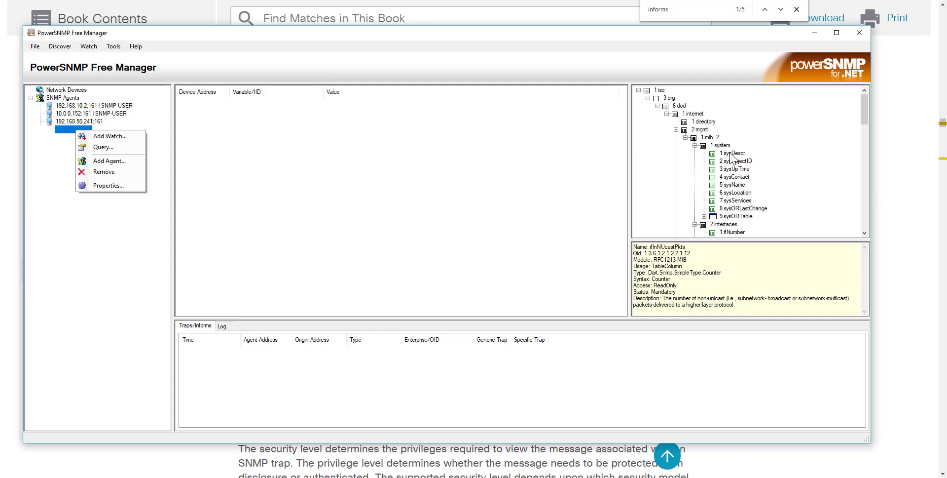
{"action": "left_click_drag", "start_coordinate": [732, 154], "coordinate": [740, 181]}
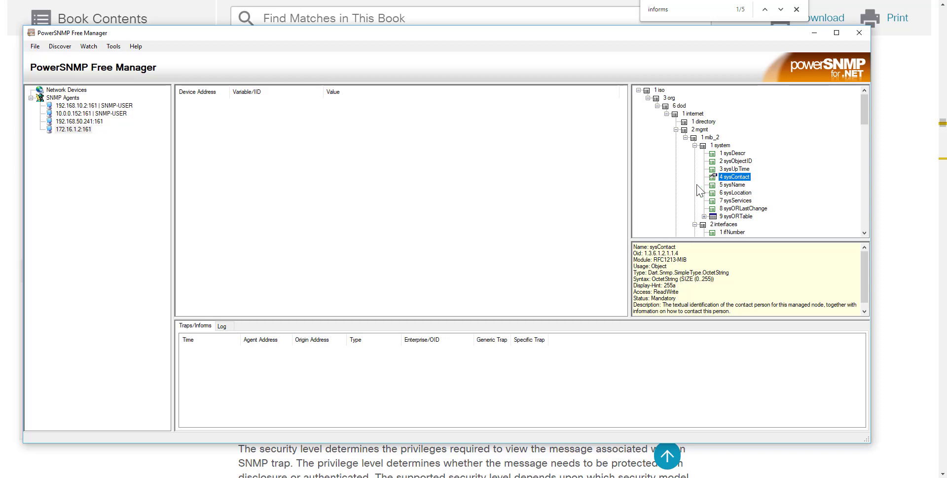
{"action": "right_click", "coordinate": [86, 130]}
{"action": "left_click", "coordinate": [111, 153]}
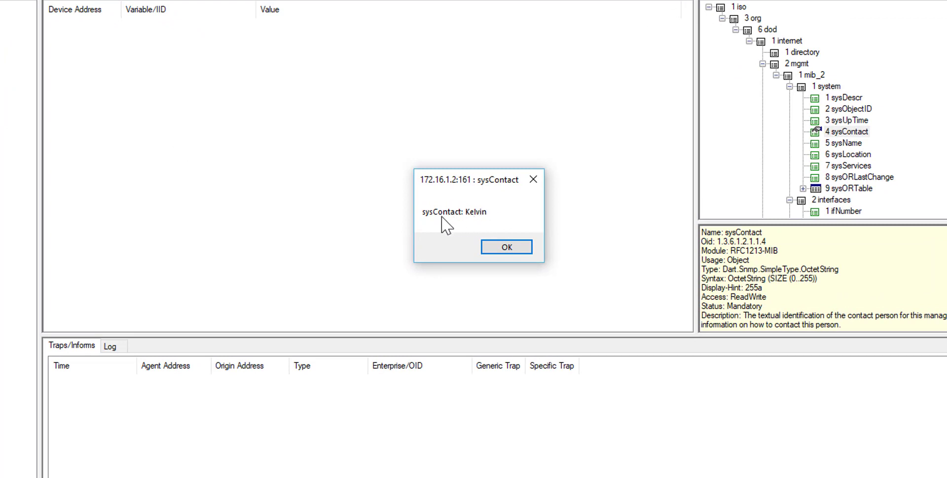
{"action": "left_click", "coordinate": [524, 245]}
{"action": "left_click", "coordinate": [858, 98]}
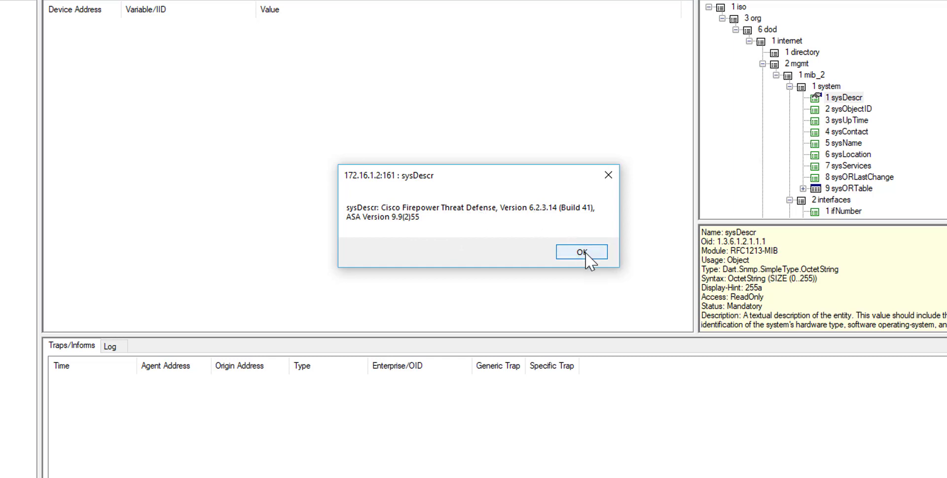
{"action": "left_click", "coordinate": [586, 253]}
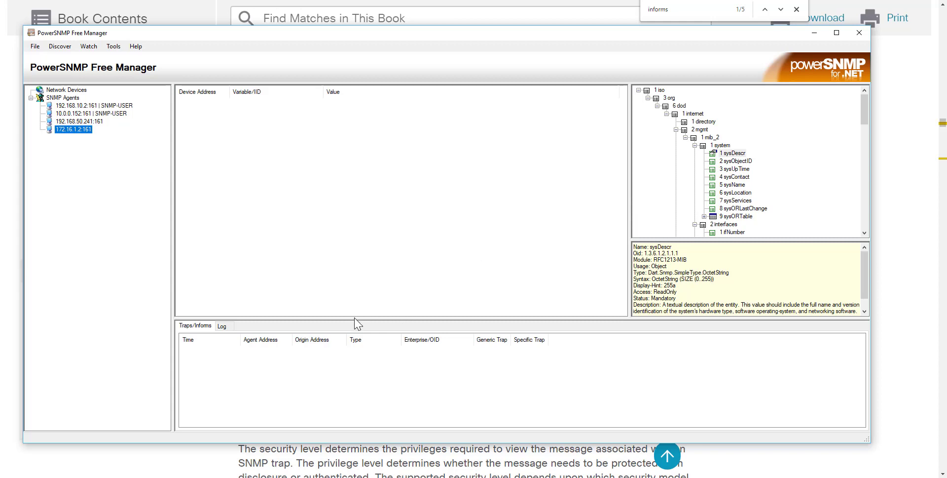
Enlarge the traps pane and inspect the link traps, noting ifOperStatus 1 on the 12:50:27 trap
{"action": "left_click_drag", "start_coordinate": [354, 319], "coordinate": [355, 303]}
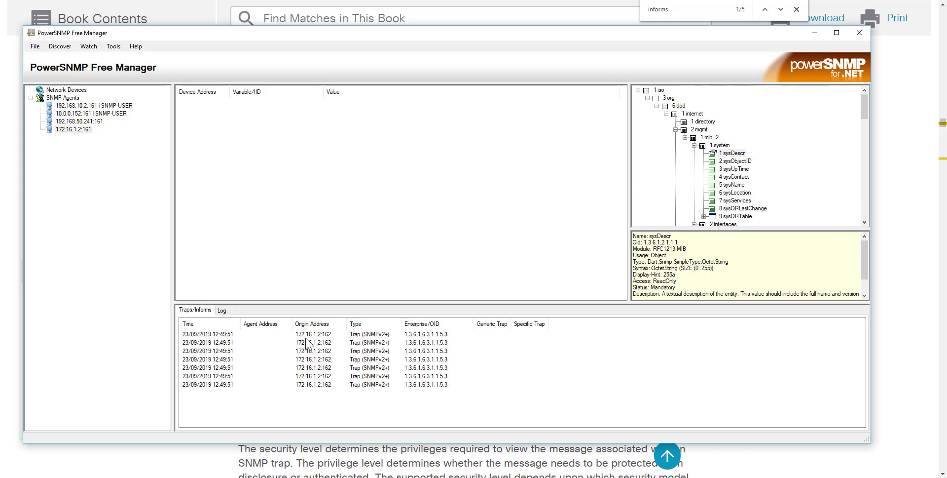
{"action": "double_click", "coordinate": [264, 343]}
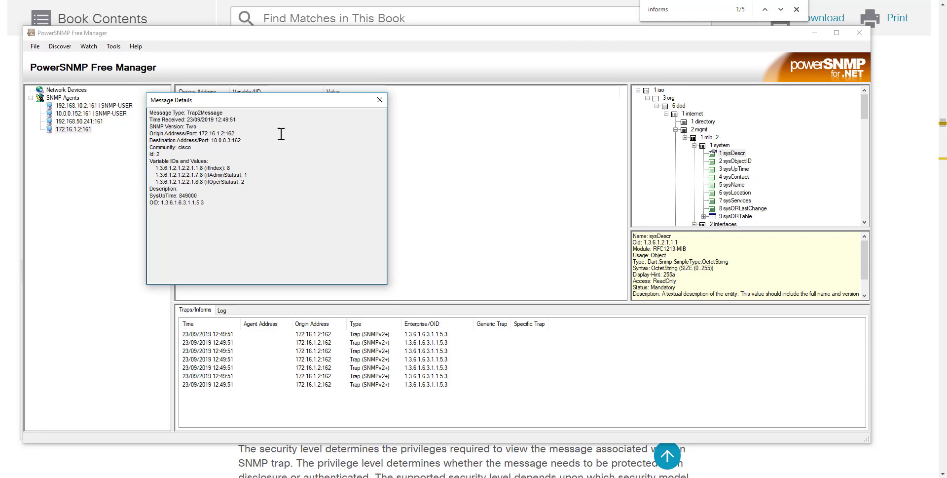
{"action": "left_click", "coordinate": [384, 99]}
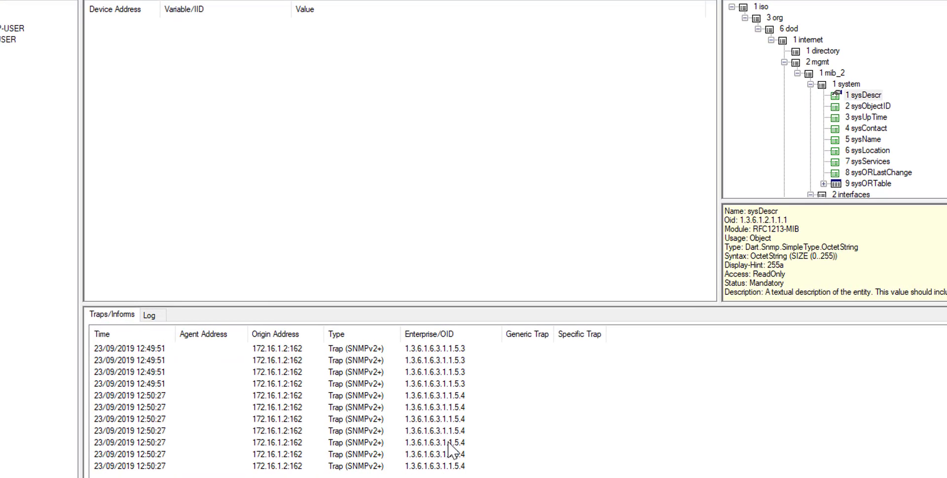
{"action": "left_click", "coordinate": [446, 396]}
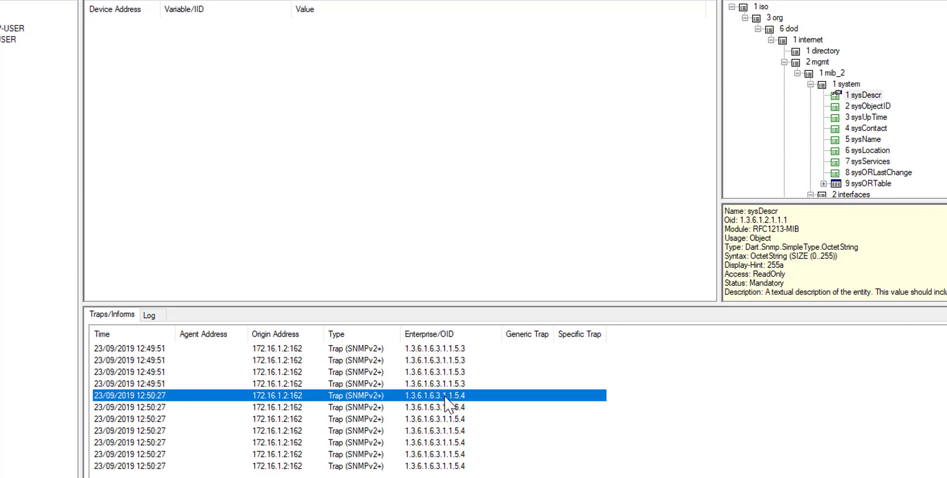
{"action": "left_click", "coordinate": [446, 398], "text": "ctrl"}
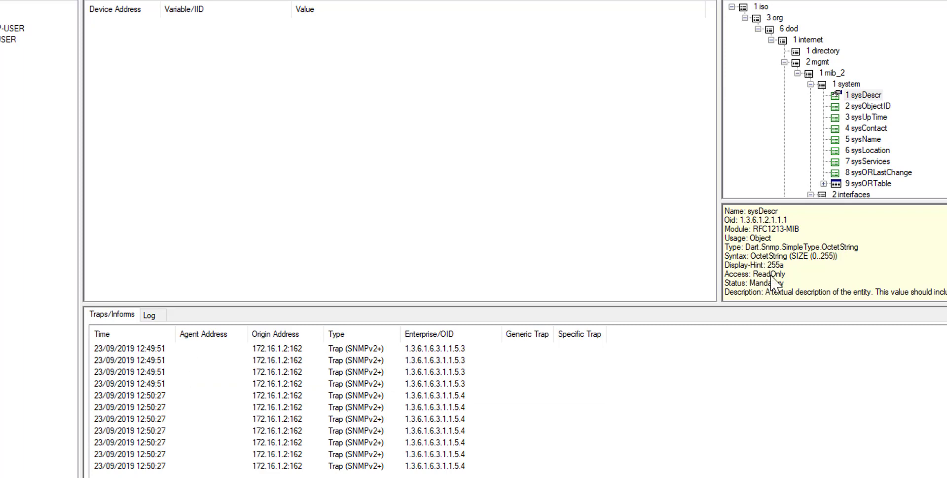
{"action": "double_click", "coordinate": [277, 395]}
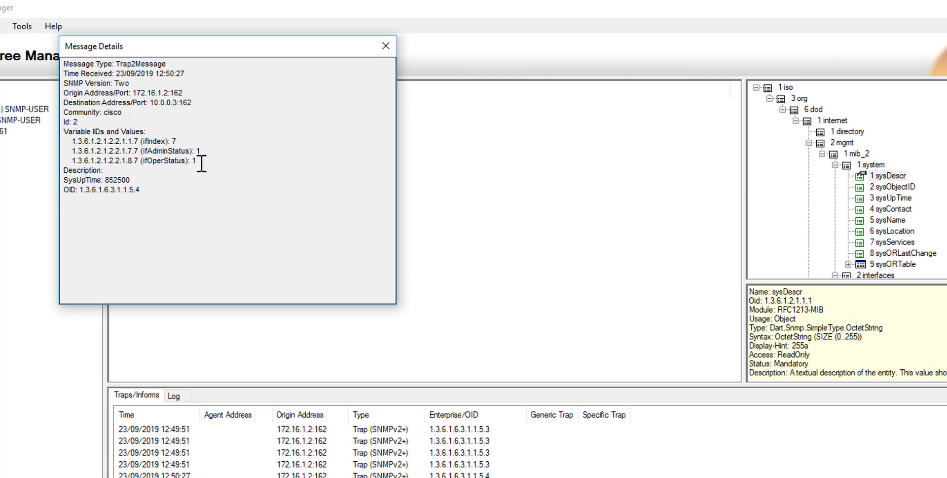
{"action": "double_click", "coordinate": [193, 161]}
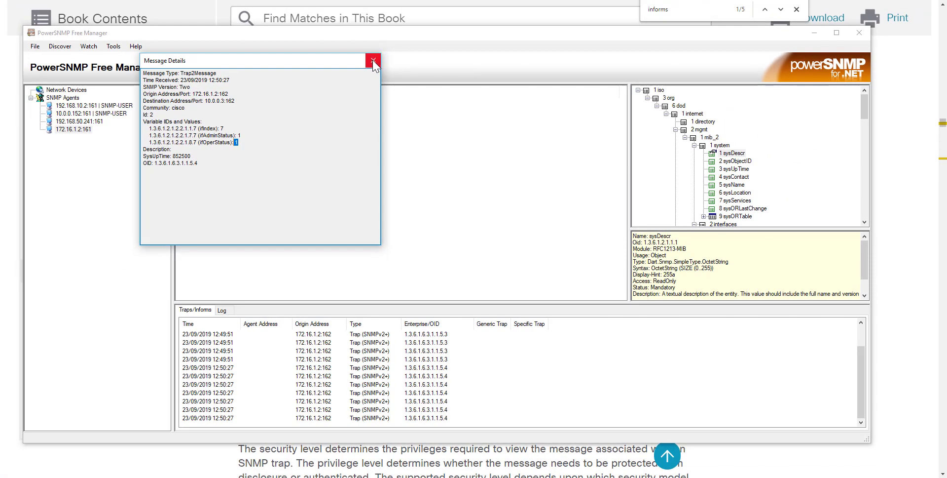
{"action": "left_click", "coordinate": [386, 45]}
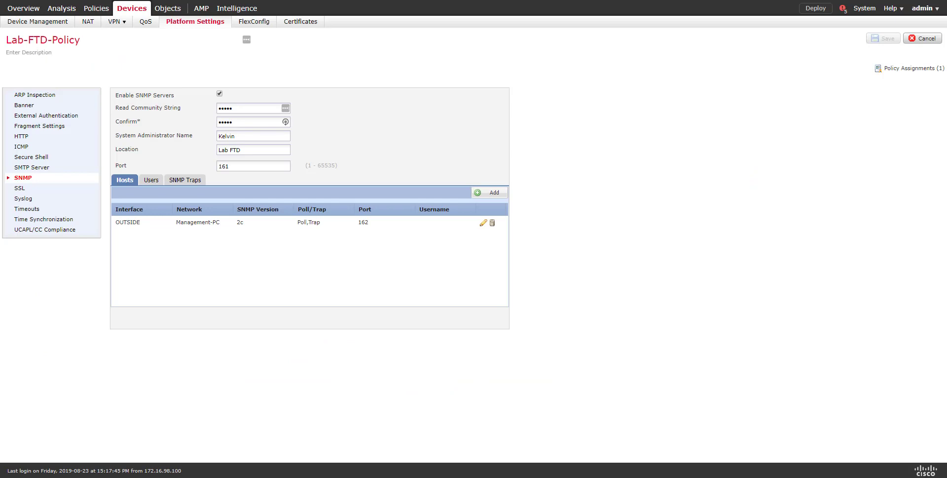
Show FMC's SNMP Traps tab with Link up and Link Down traps enabled
{"action": "left_click", "coordinate": [196, 184]}
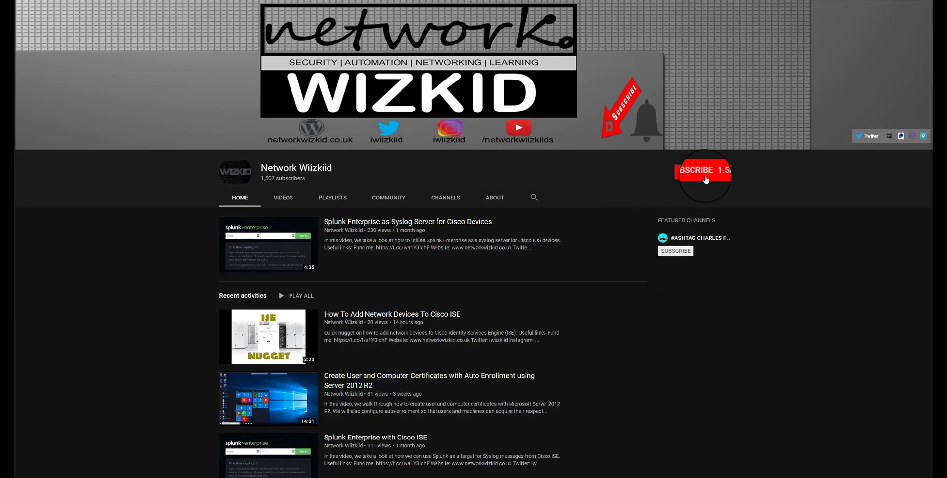
Subscribe to the Network Wiizkiid channel and turn on its bell notifications
{"action": "left_click", "coordinate": [706, 180]}
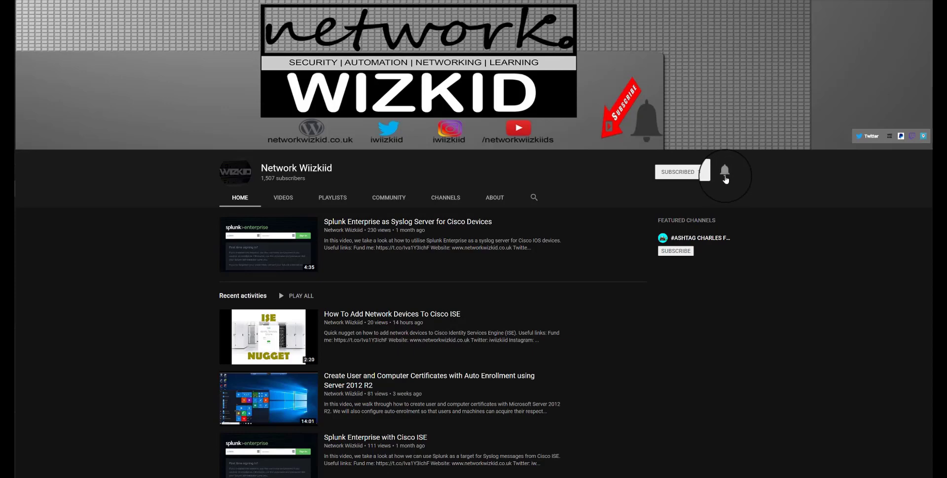
{"action": "left_click", "coordinate": [725, 174]}
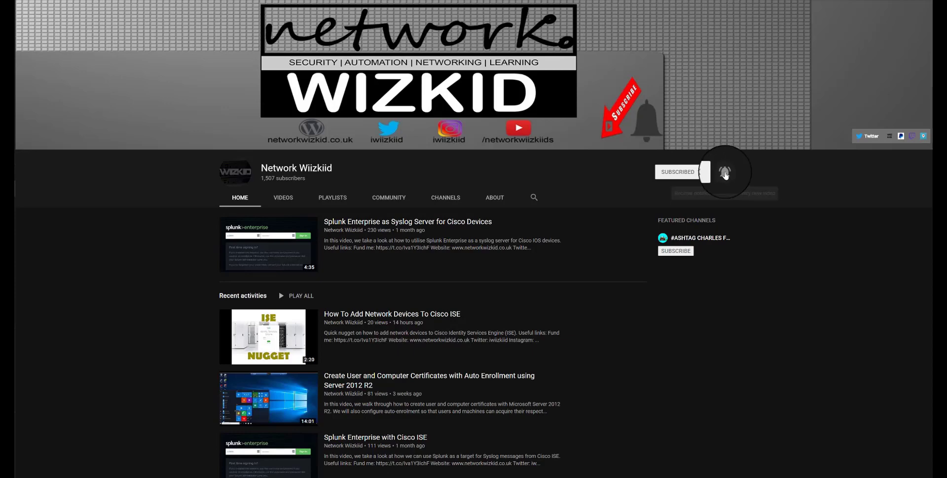